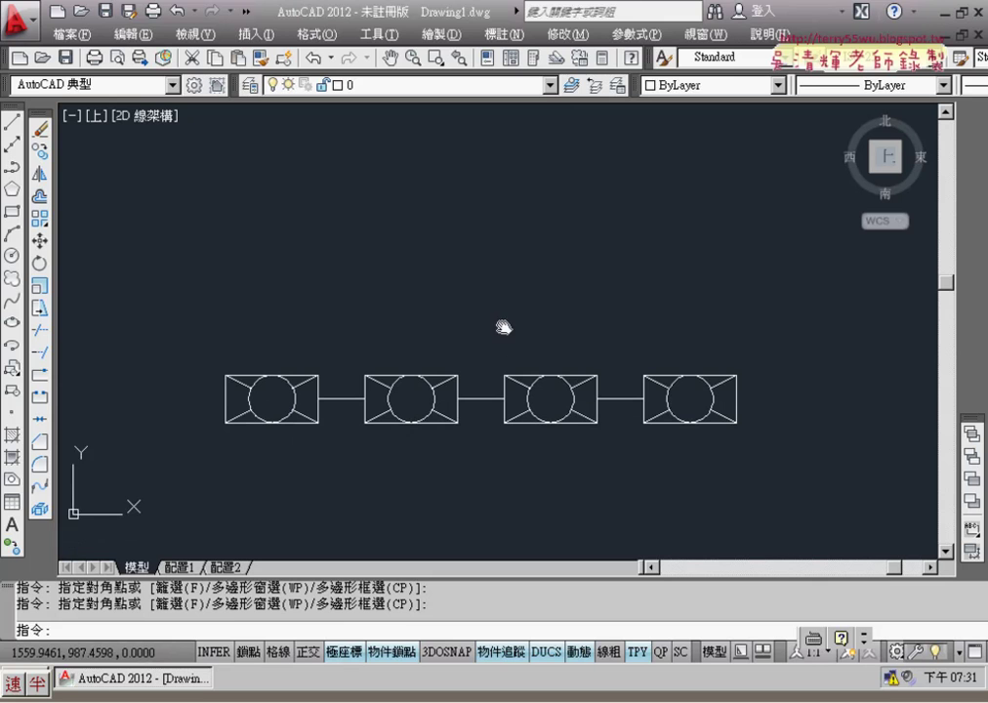
Draw a 10-unit vertical line straight up from the top quadrant of the first circle
{"action": "left_click", "coordinate": [303, 330]}
{"action": "left_click", "coordinate": [250, 324]}
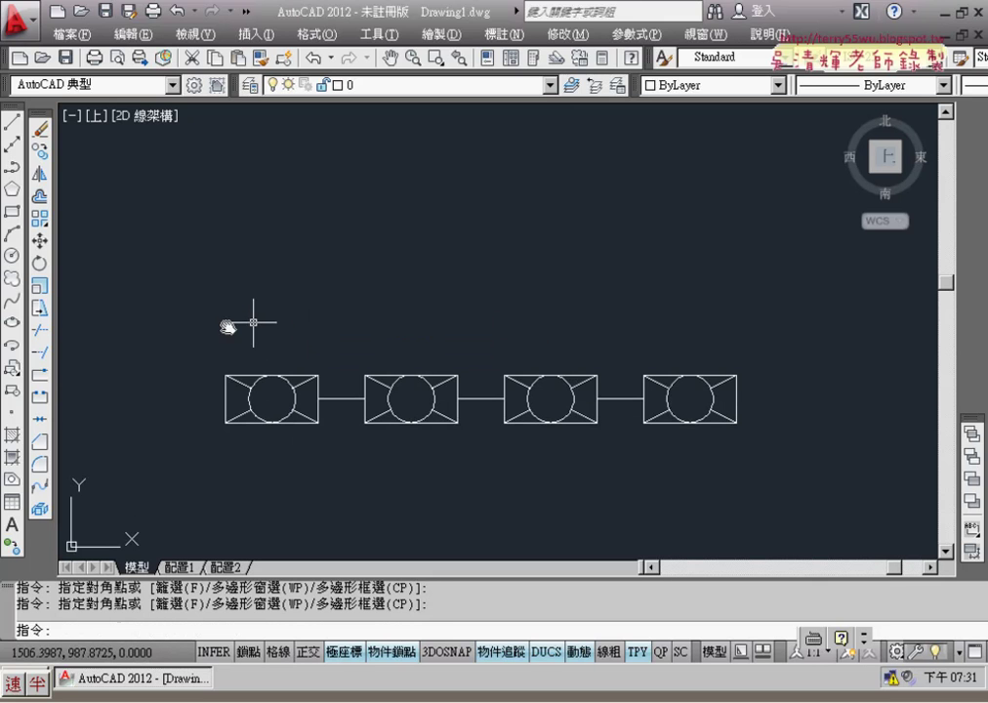
{"action": "left_click", "coordinate": [11, 122]}
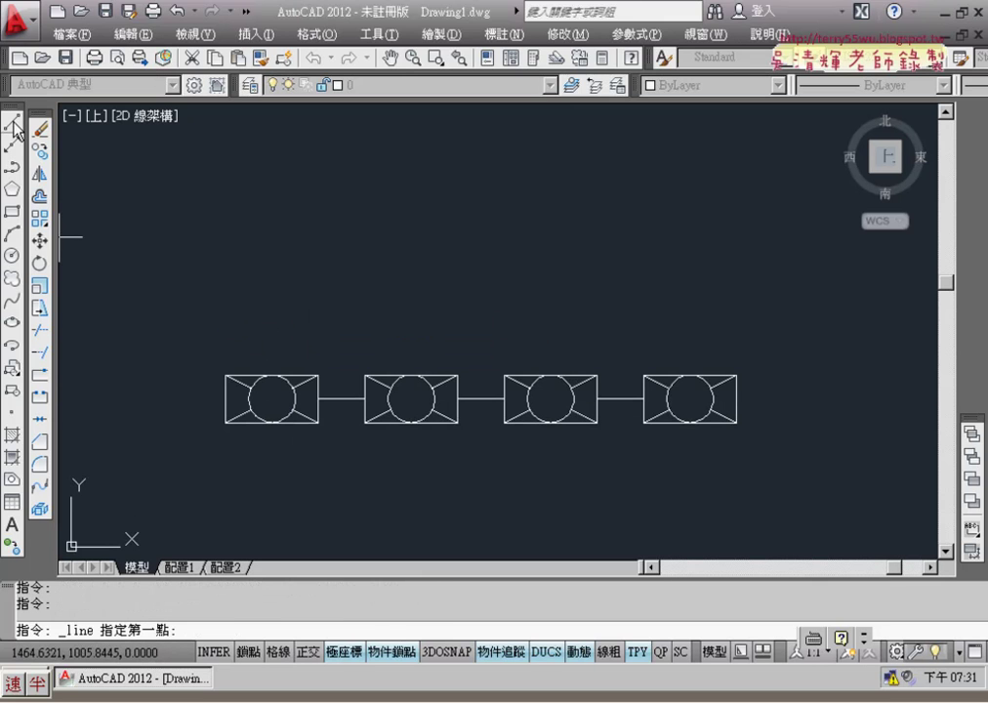
{"action": "left_click", "coordinate": [272, 376]}
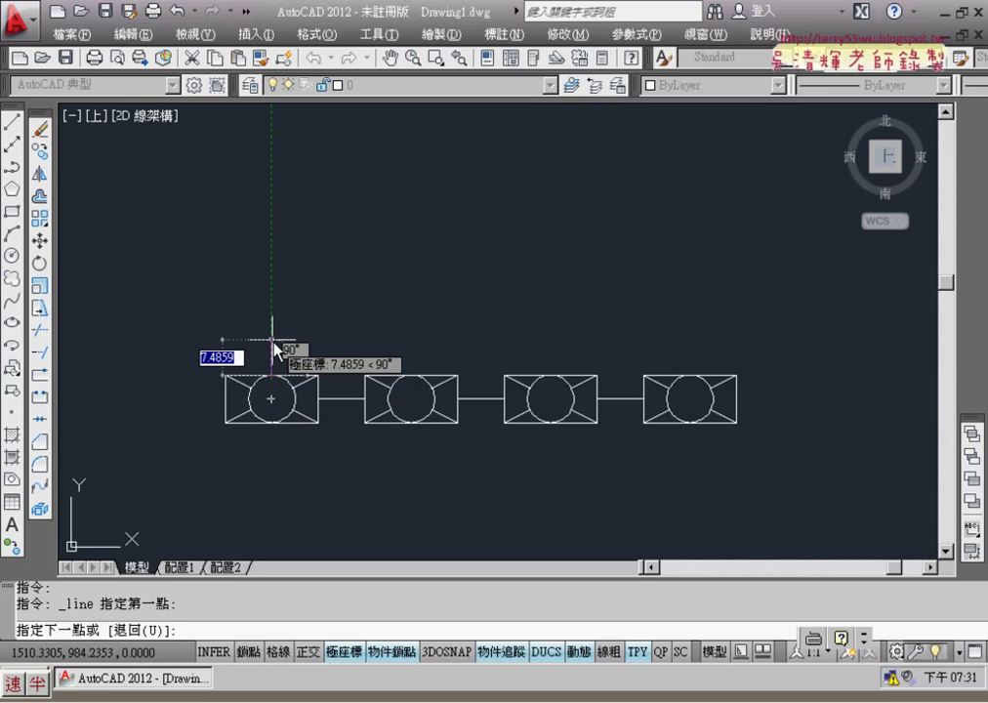
{"action": "type", "text": "10"}
{"action": "key", "text": "Return"}
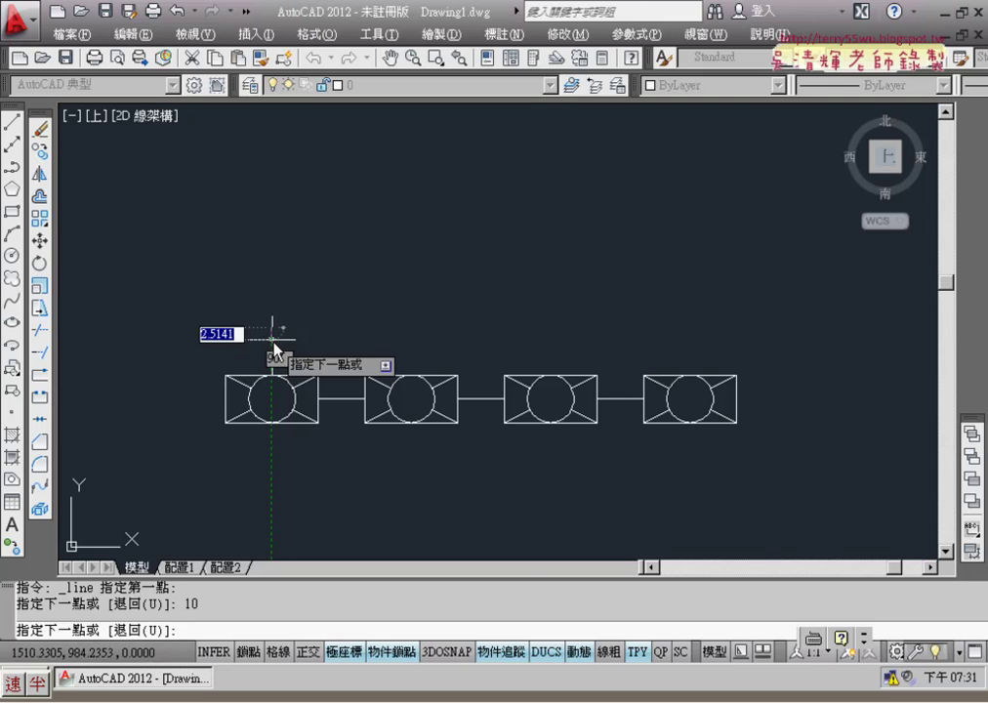
{"action": "key", "text": "Return"}
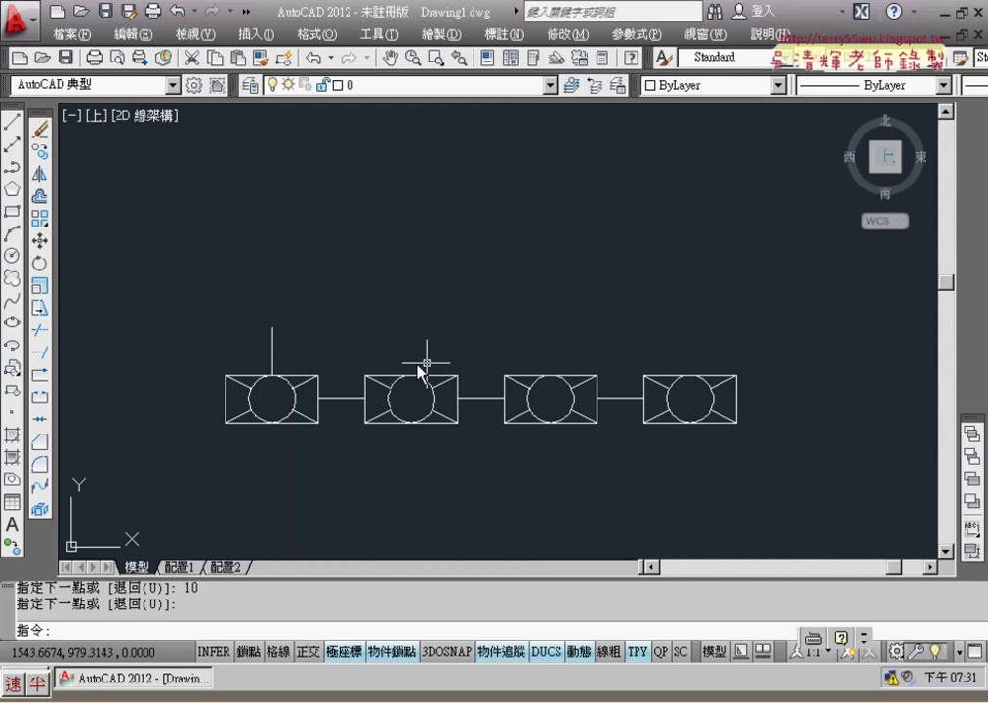
{"action": "scroll", "coordinate": [415, 369], "scroll_direction": "up", "scroll_amount": 2}
{"action": "middle_click_drag", "start_coordinate": [403, 358], "coordinate": [356, 342]}
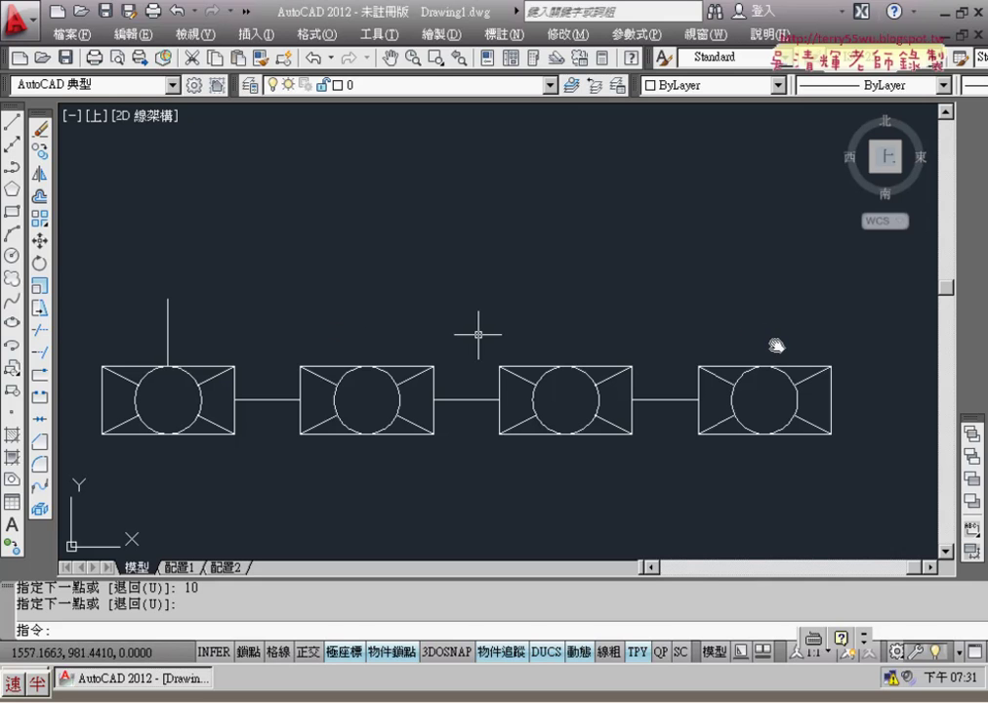
Copy the vertical line onto the tops of the second, third and fourth circles
{"action": "left_click", "coordinate": [40, 151]}
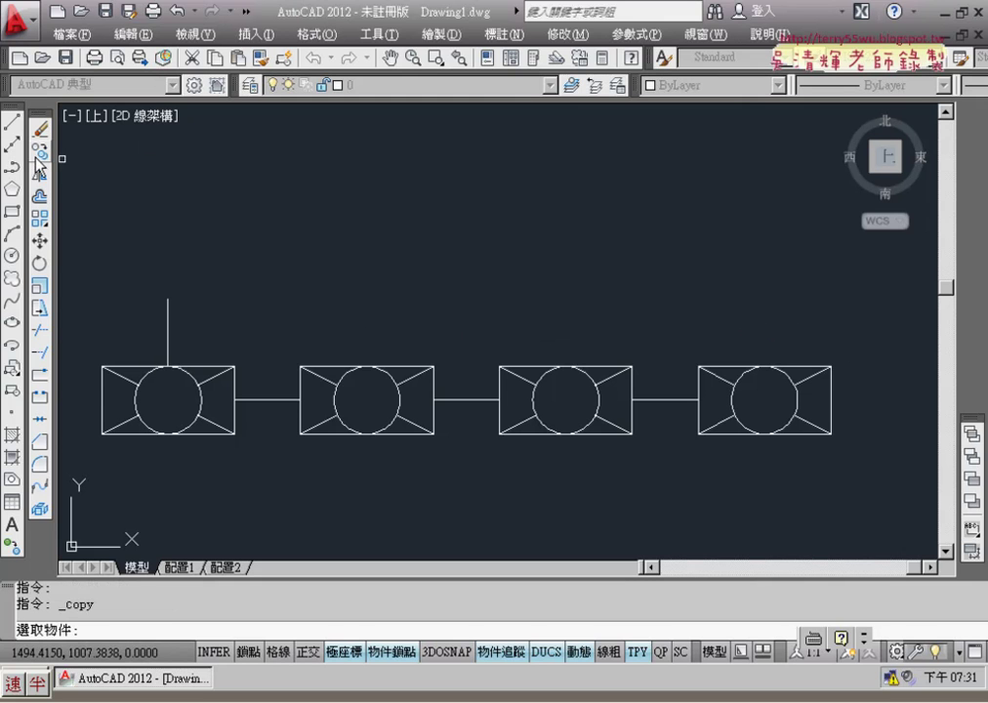
{"action": "left_click", "coordinate": [168, 341]}
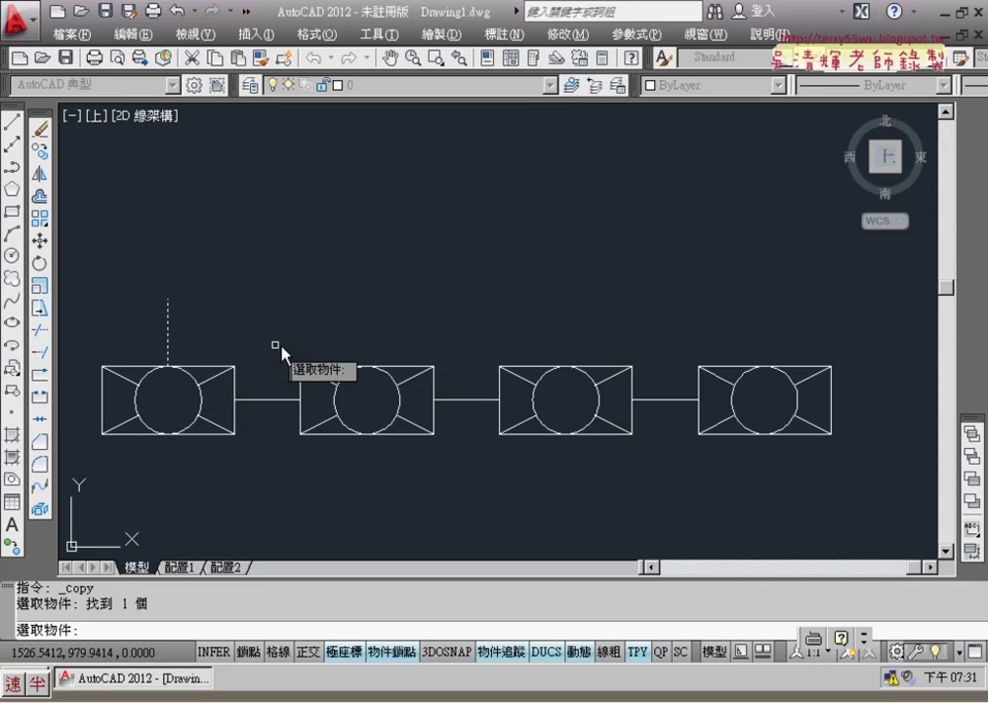
{"action": "key", "text": "Return"}
{"action": "left_click", "coordinate": [168, 368]}
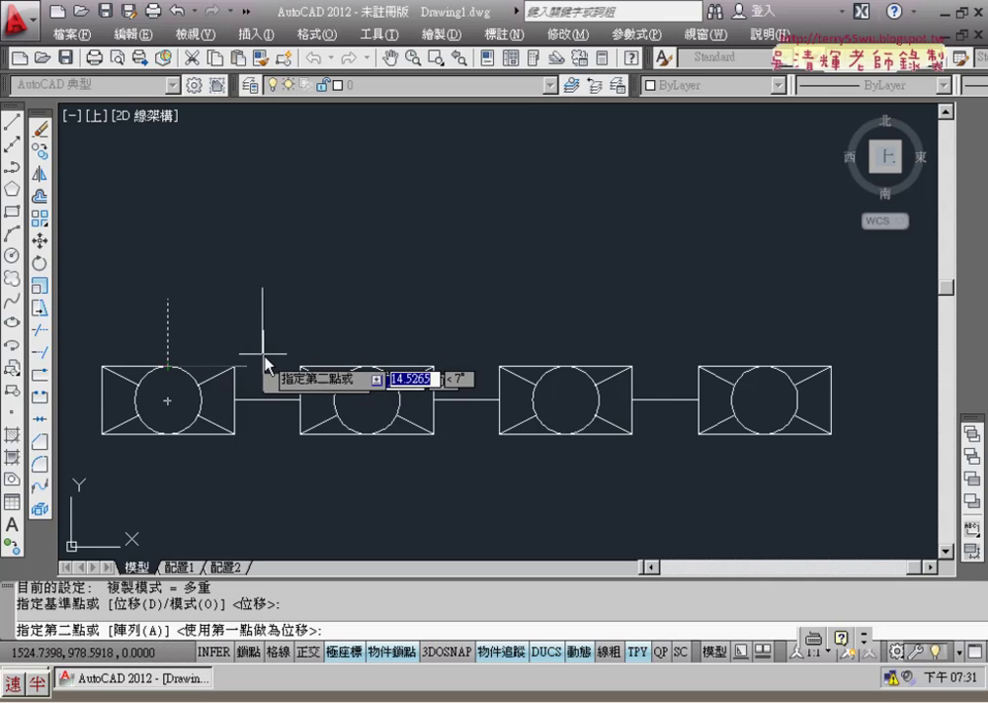
{"action": "left_click", "coordinate": [366, 366]}
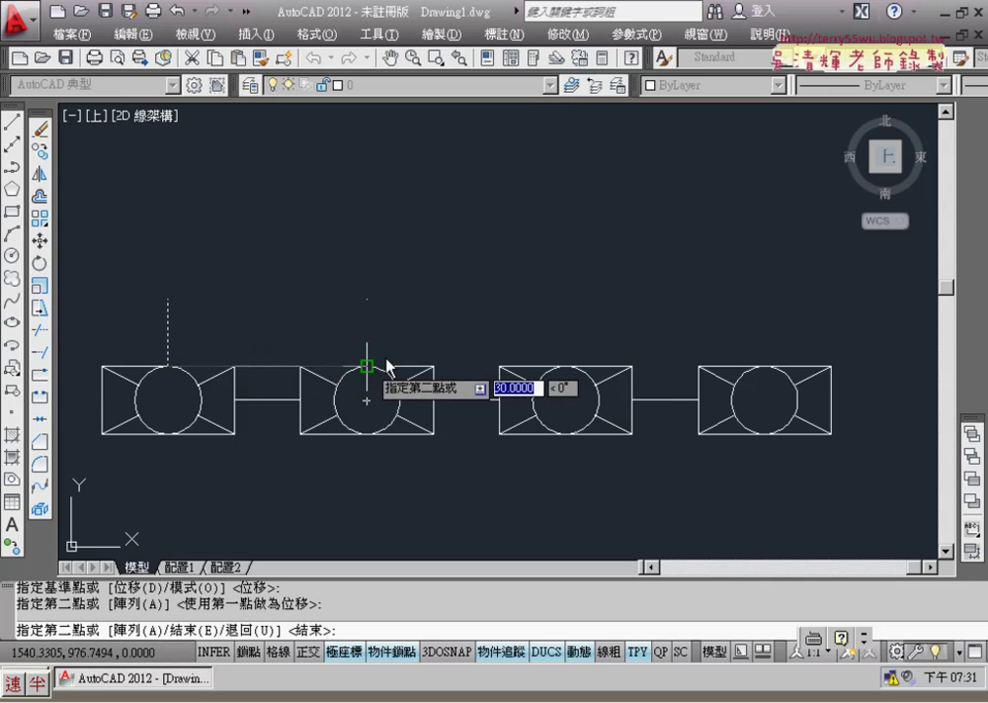
{"action": "left_click", "coordinate": [567, 367]}
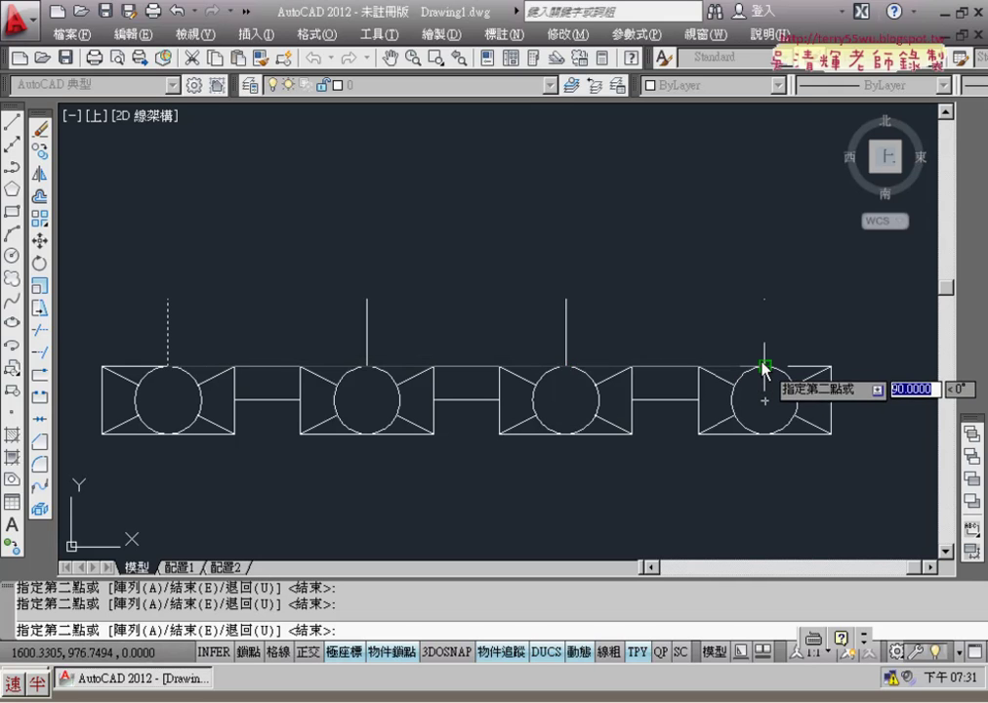
{"action": "left_click", "coordinate": [765, 368]}
{"action": "key", "text": "Return"}
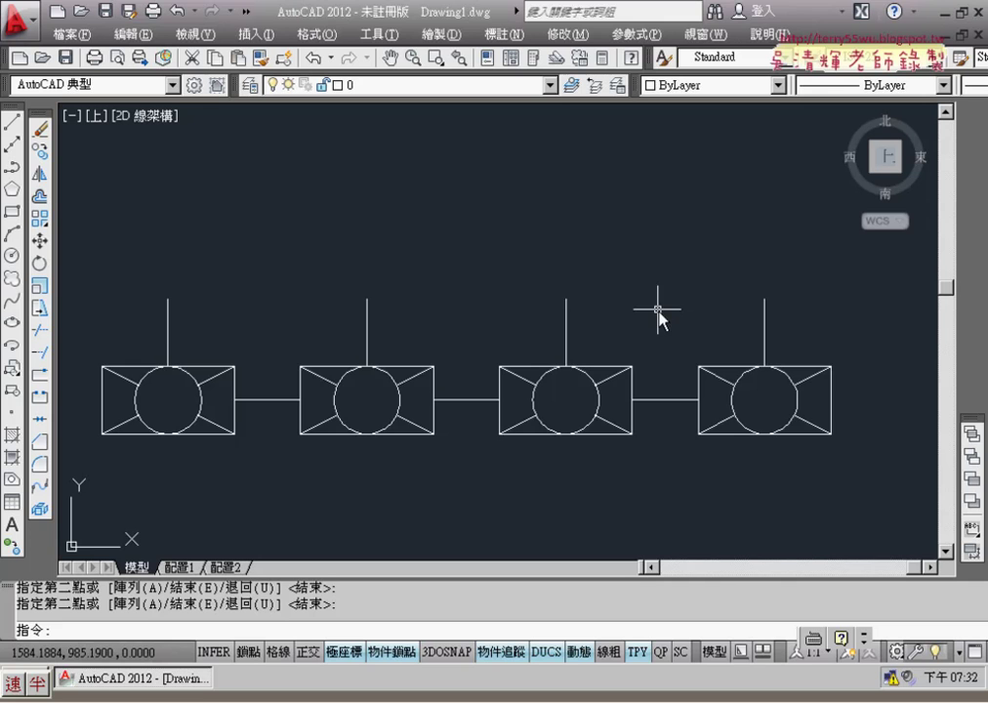
{"action": "scroll", "coordinate": [691, 270], "scroll_direction": "down", "scroll_amount": 2}
{"action": "middle_click_drag", "start_coordinate": [691, 270], "coordinate": [595, 311]}
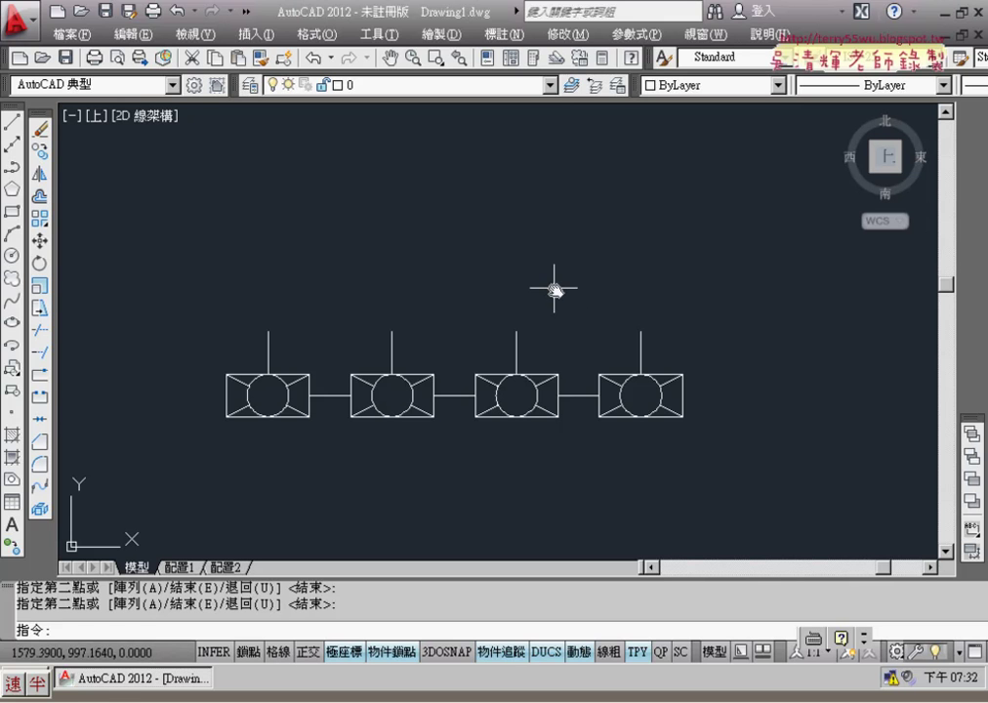
{"action": "middle_click_drag", "start_coordinate": [559, 290], "coordinate": [558, 324]}
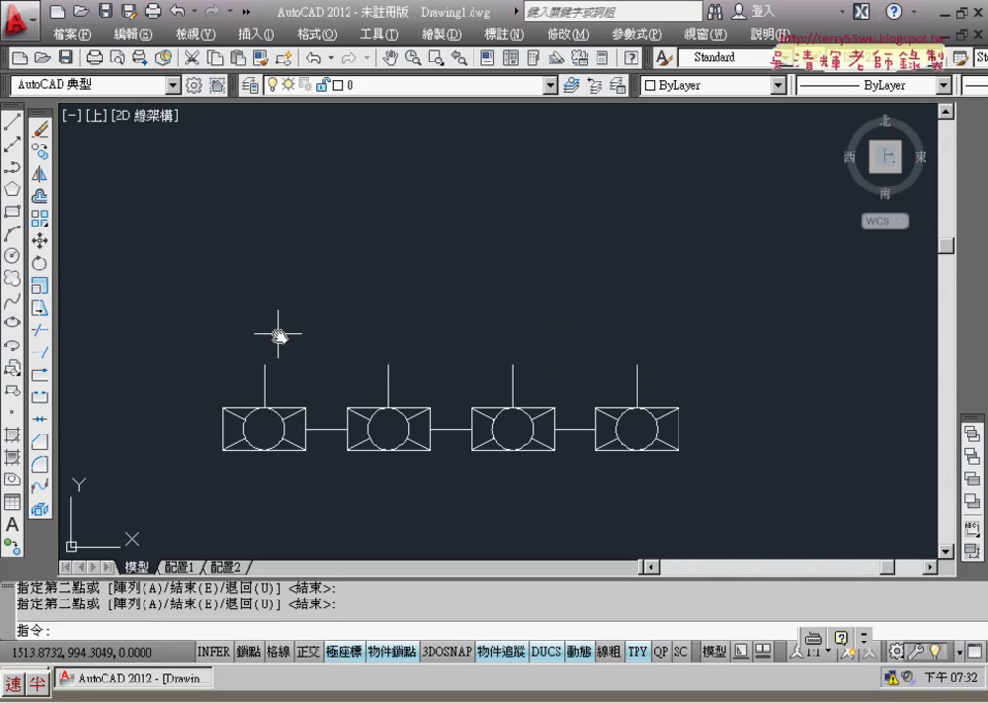
Copy the row of four linked symbols upward as a 4-item array series
{"action": "left_click", "coordinate": [46, 160]}
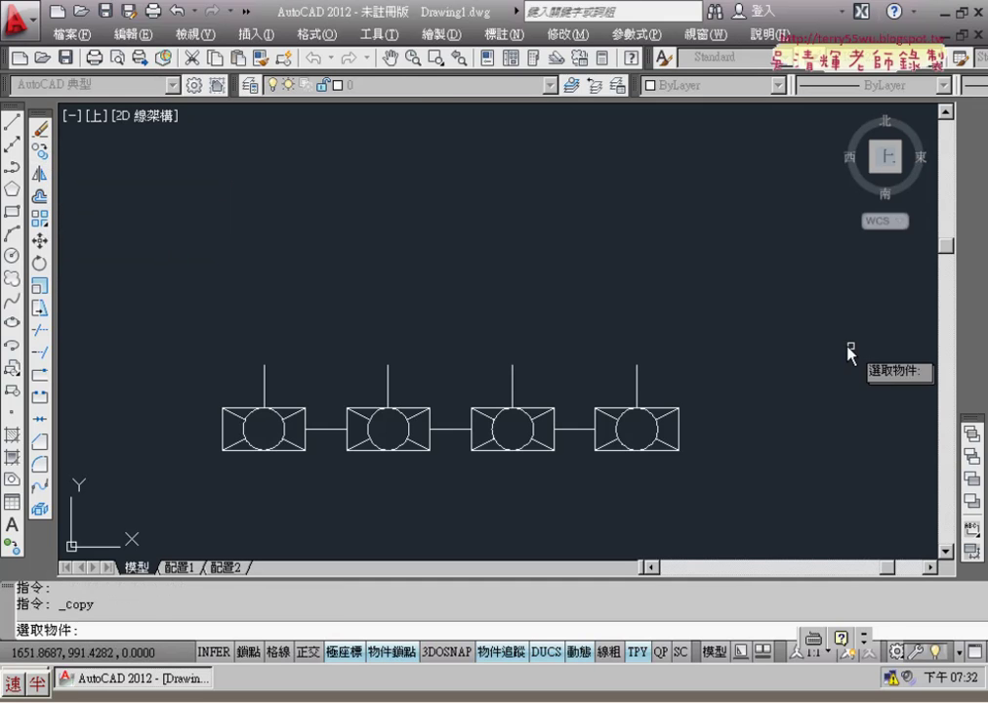
{"action": "left_click", "coordinate": [757, 310]}
{"action": "left_click", "coordinate": [183, 502]}
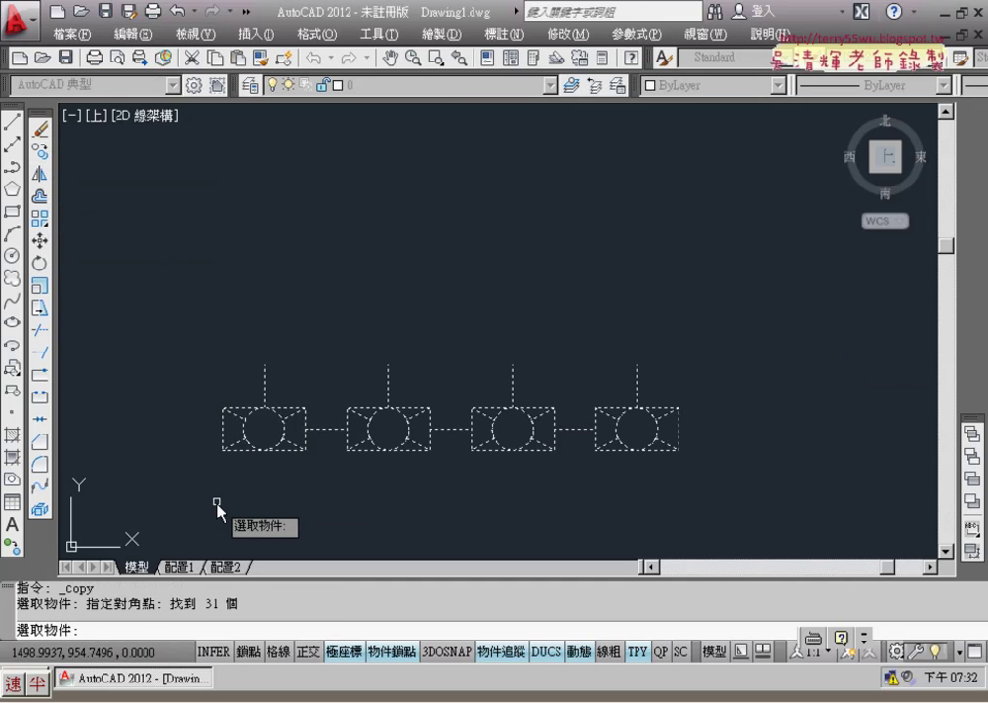
{"action": "key", "text": "Return"}
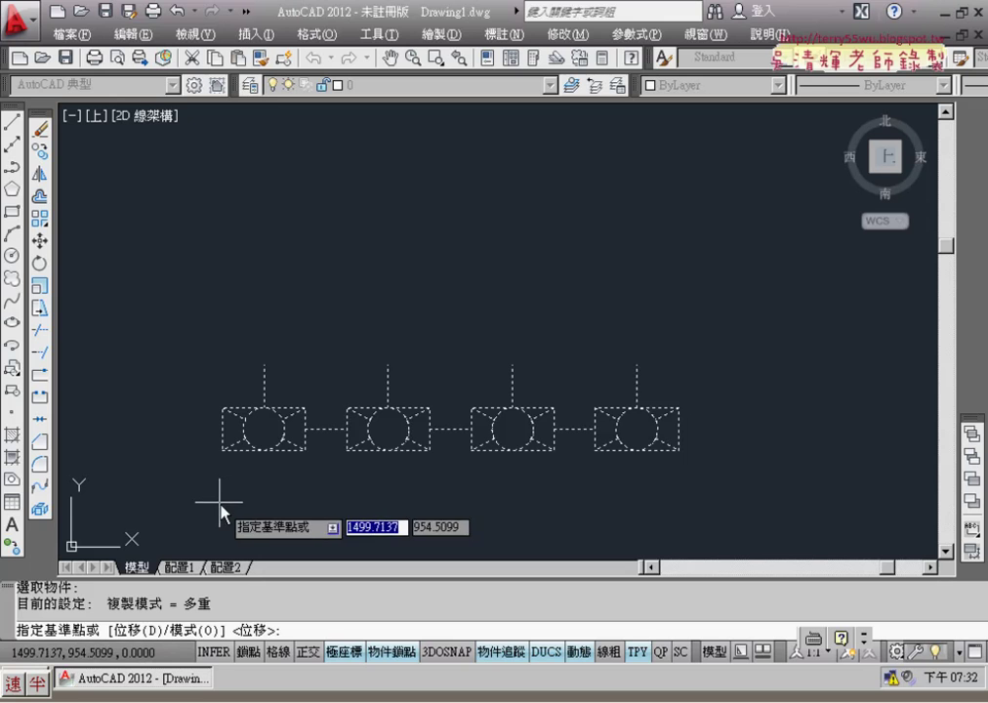
{"action": "left_click", "coordinate": [261, 452]}
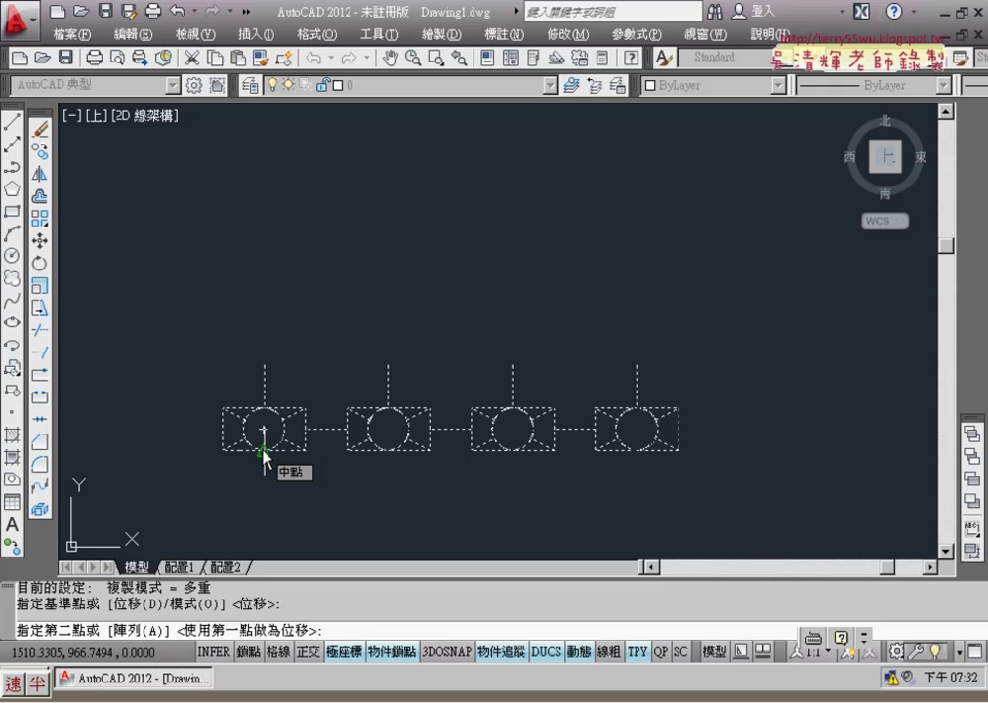
{"action": "type", "text": "a"}
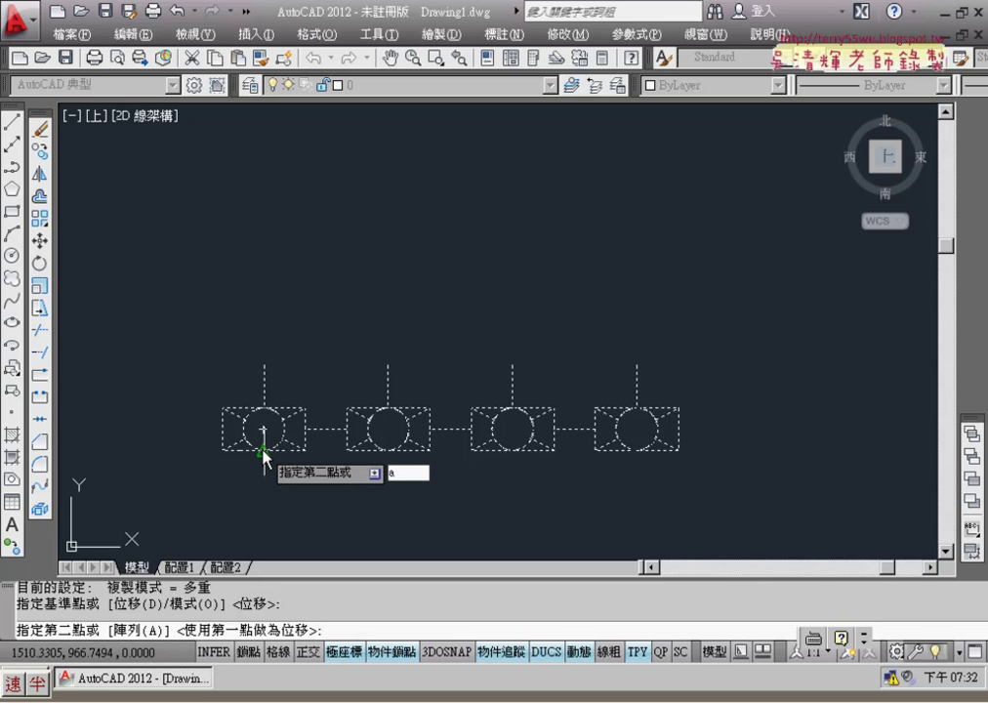
{"action": "key", "text": "Return"}
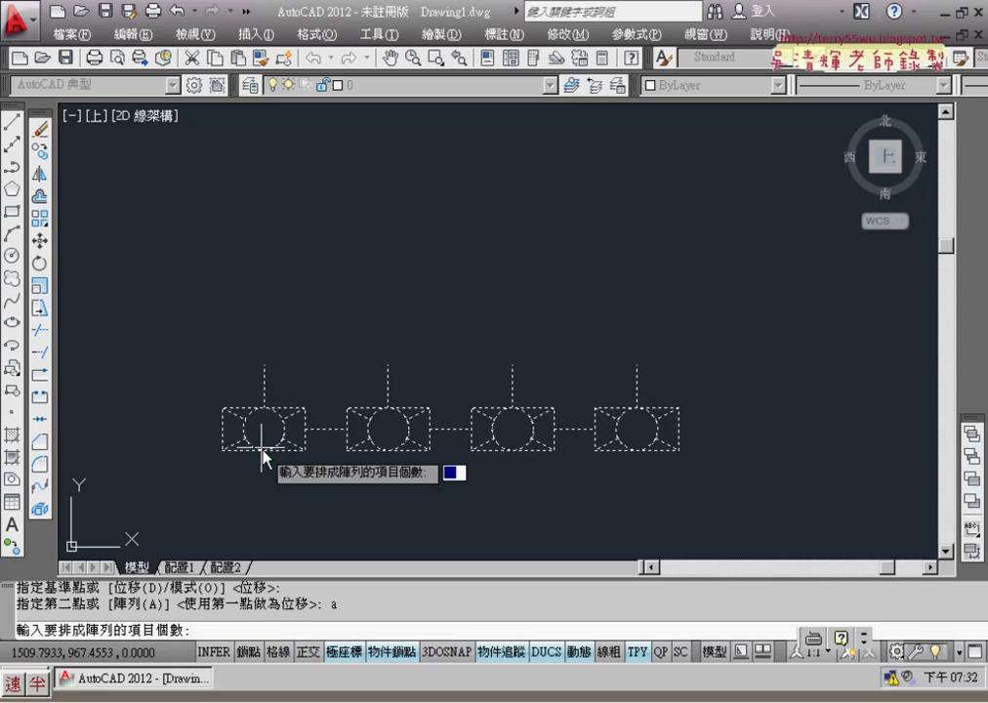
{"action": "type", "text": "4"}
{"action": "key", "text": "Return"}
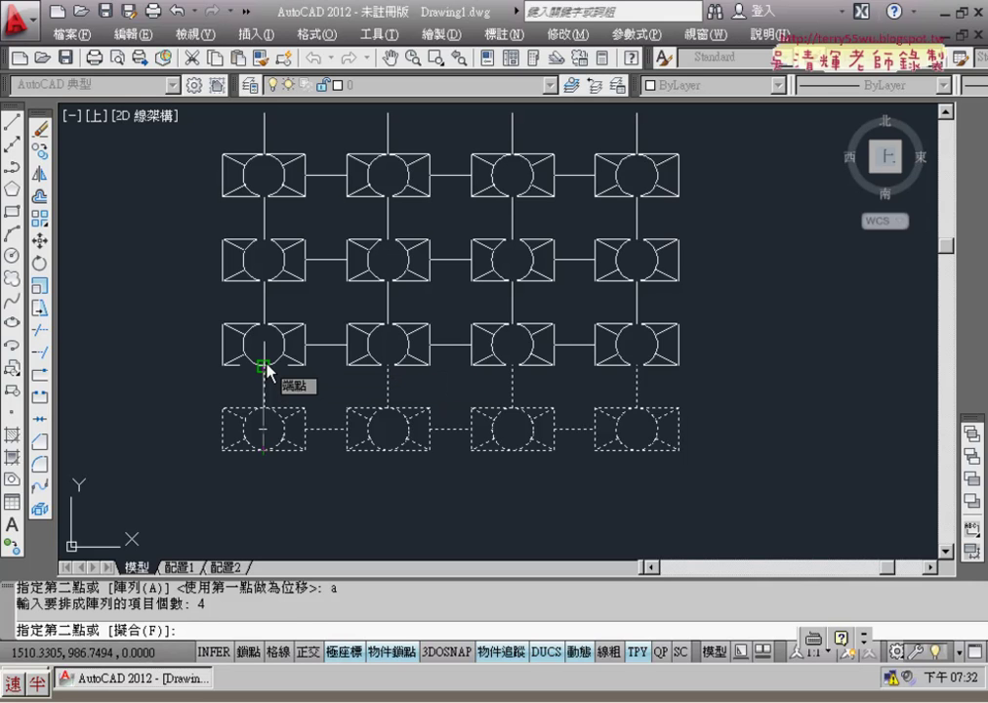
{"action": "left_click", "coordinate": [264, 368]}
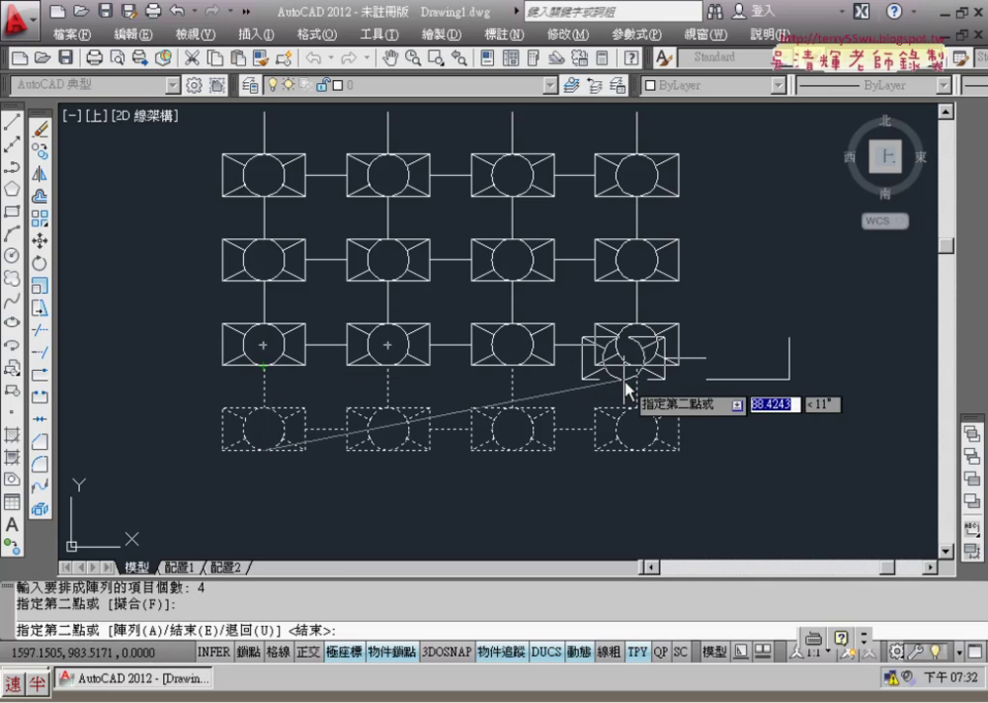
{"action": "key", "text": "Return"}
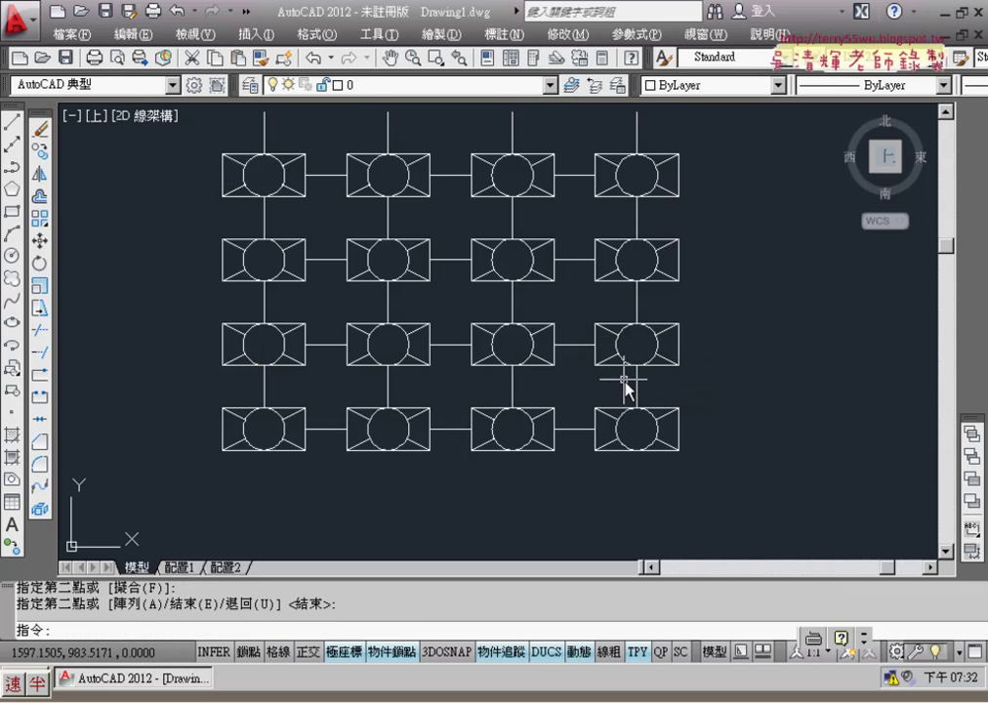
Delete the four dangling vertical lines along the top row
{"action": "middle_click_drag", "start_coordinate": [706, 280], "coordinate": [690, 161]}
{"action": "left_click", "coordinate": [690, 168]}
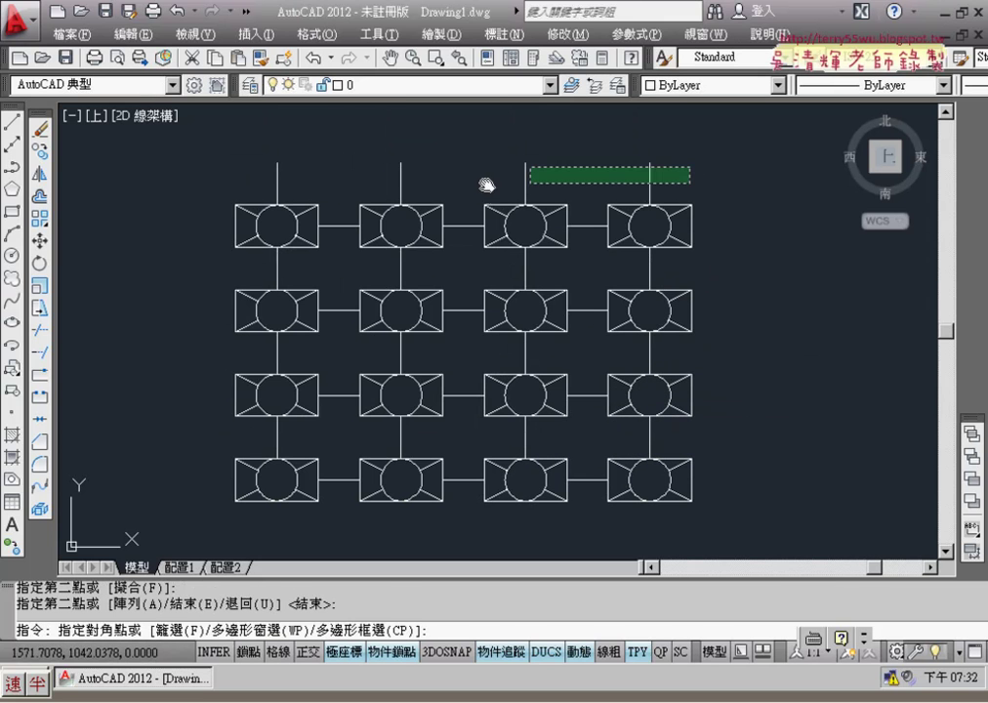
{"action": "left_click", "coordinate": [234, 180]}
{"action": "key", "text": "Delete"}
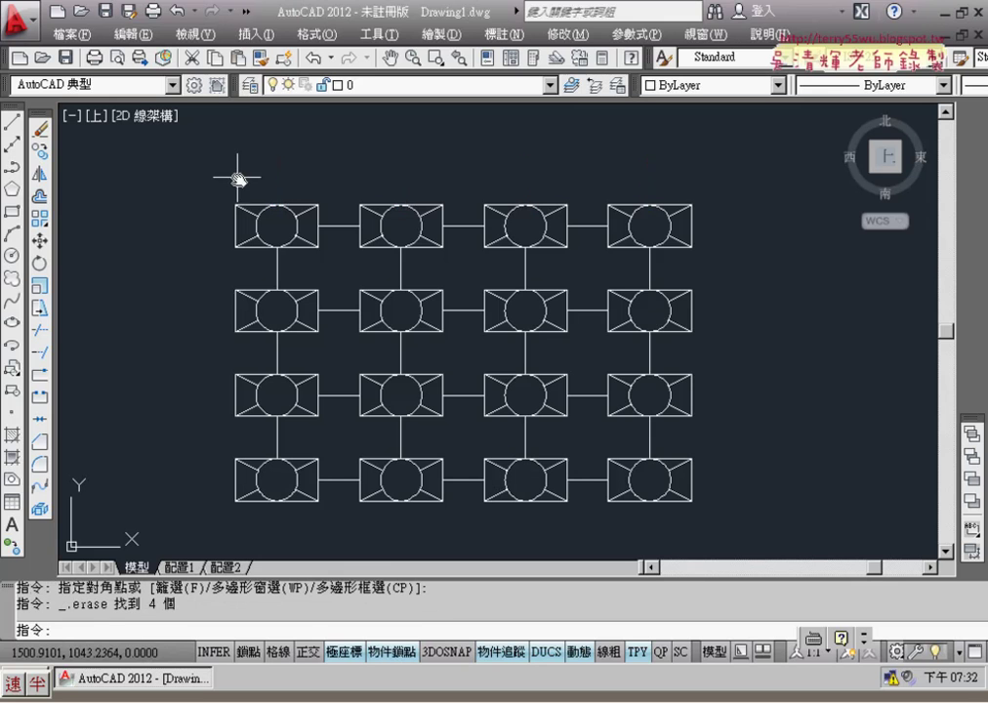
Erase the four inner symbols and their connecting lines
{"action": "left_click", "coordinate": [583, 269]}
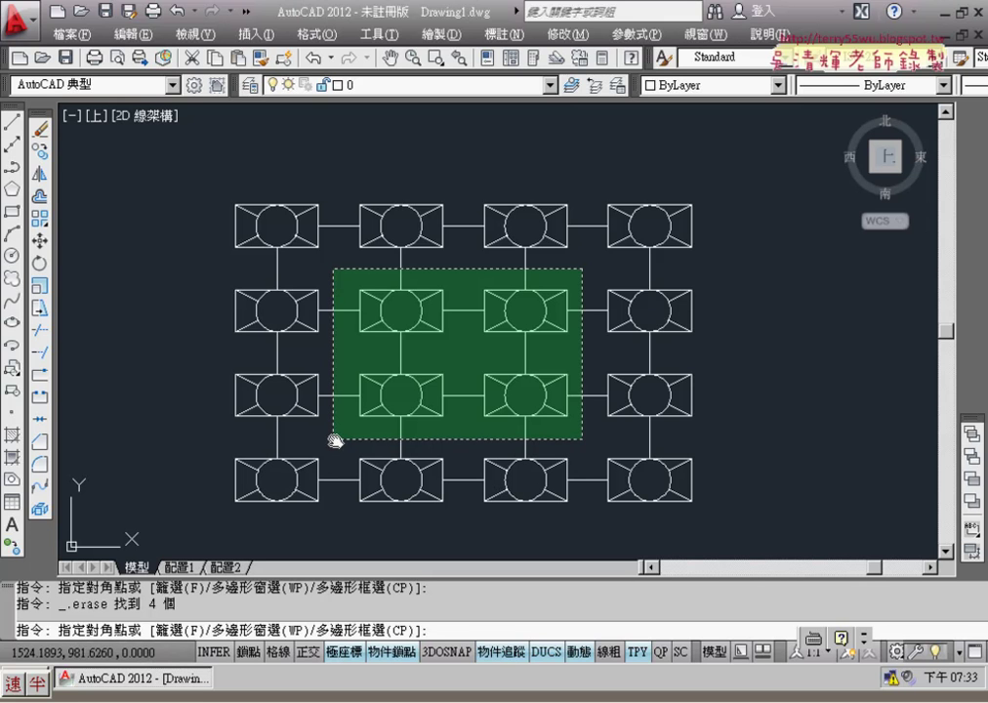
{"action": "left_click", "coordinate": [333, 441]}
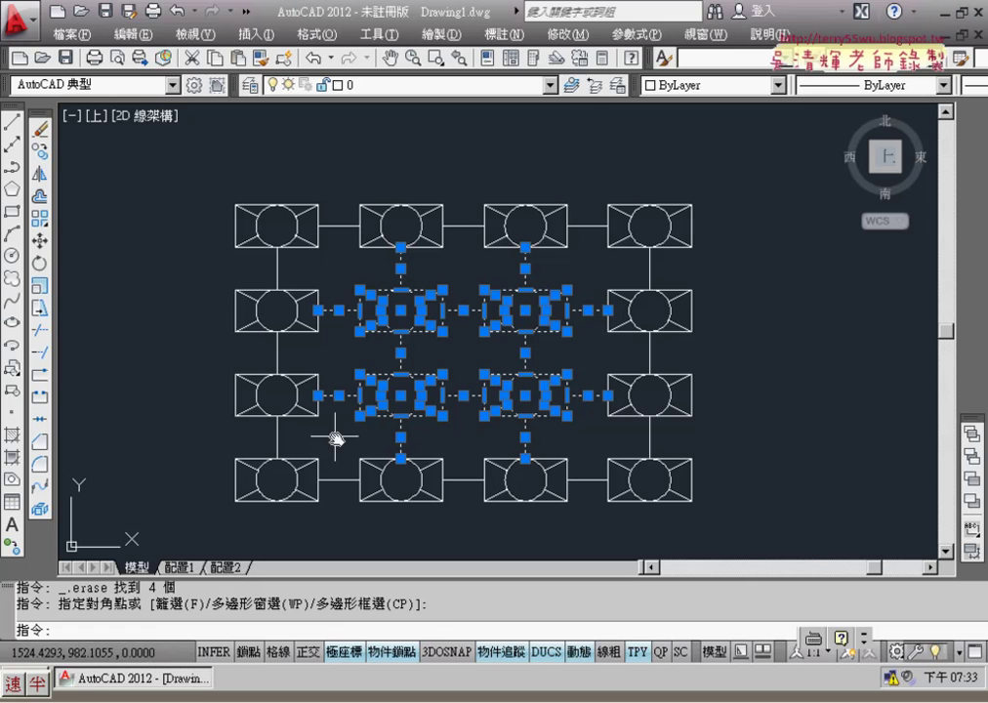
{"action": "left_click", "coordinate": [40, 128]}
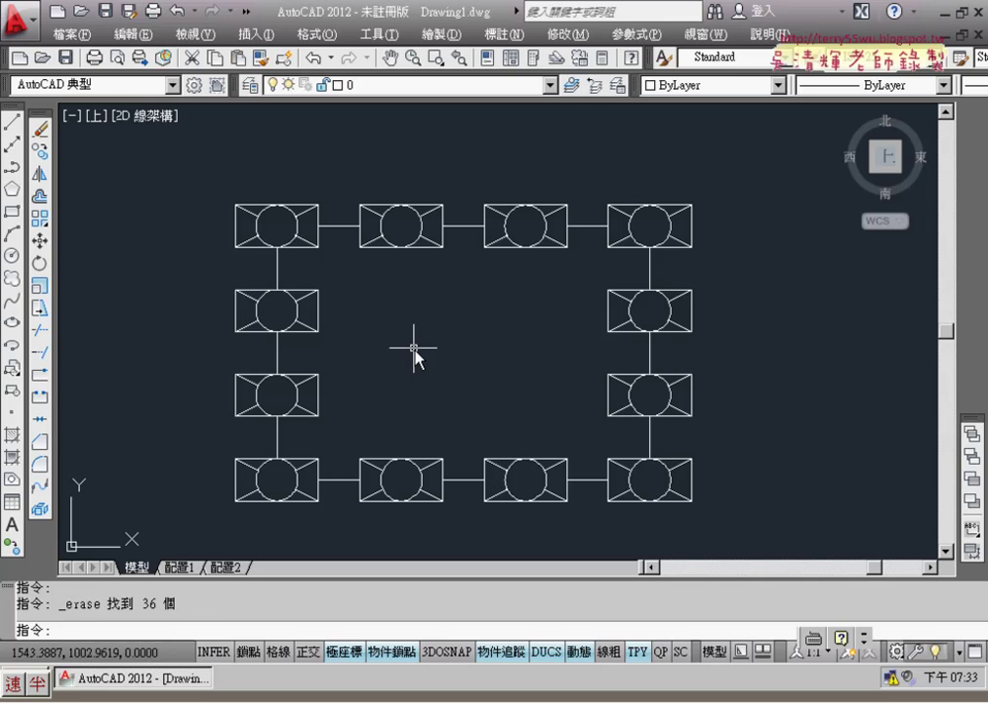
Draw a 50 by 30 rectangle starting from a corner inside the ring's empty centre
{"action": "left_click", "coordinate": [13, 212]}
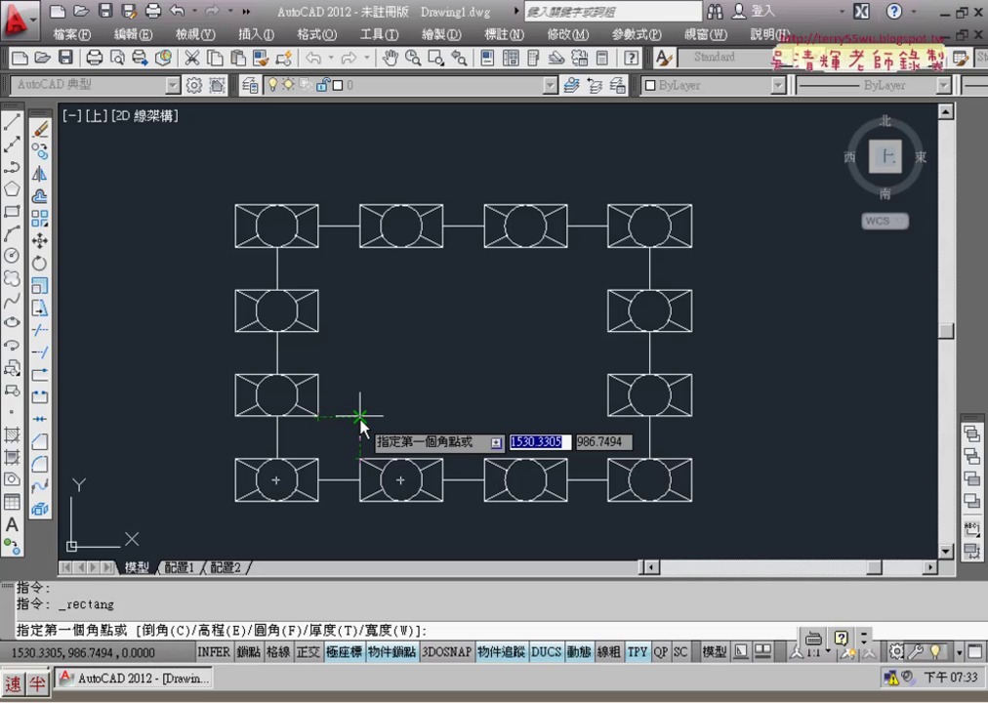
{"action": "left_click", "coordinate": [361, 417]}
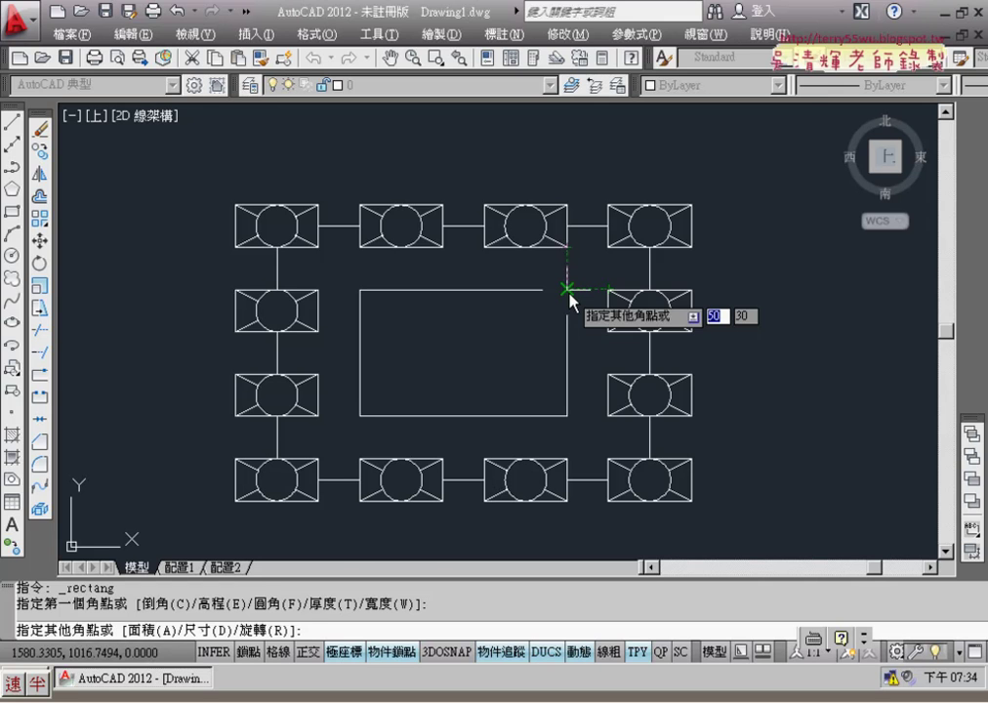
{"action": "key", "text": "Return"}
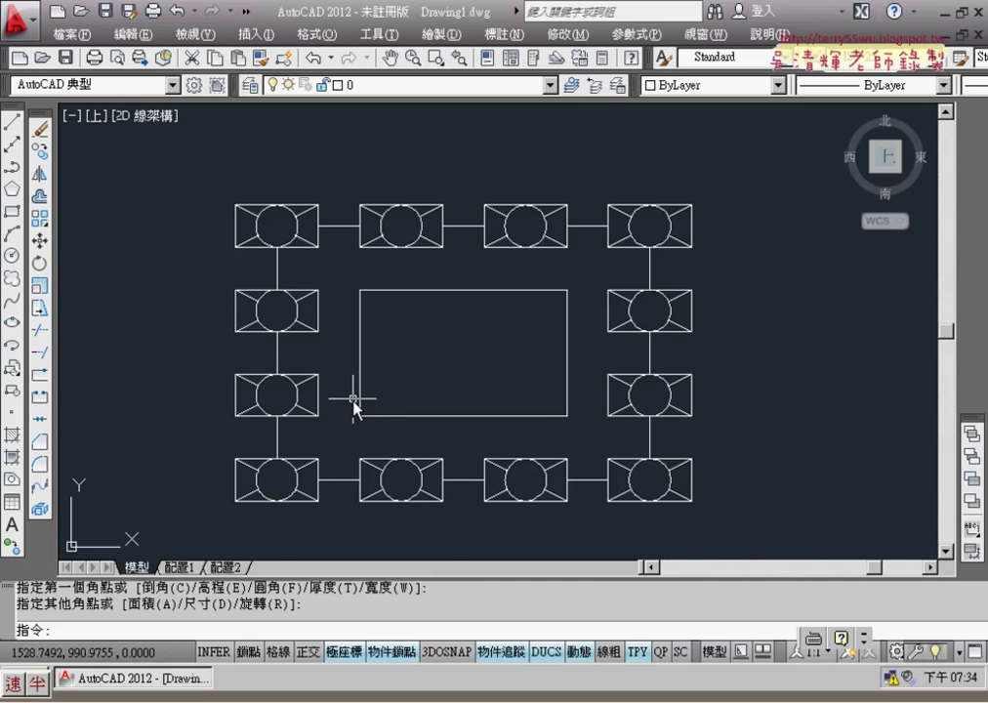
{"action": "scroll", "coordinate": [402, 395], "scroll_direction": "up", "scroll_amount": 2}
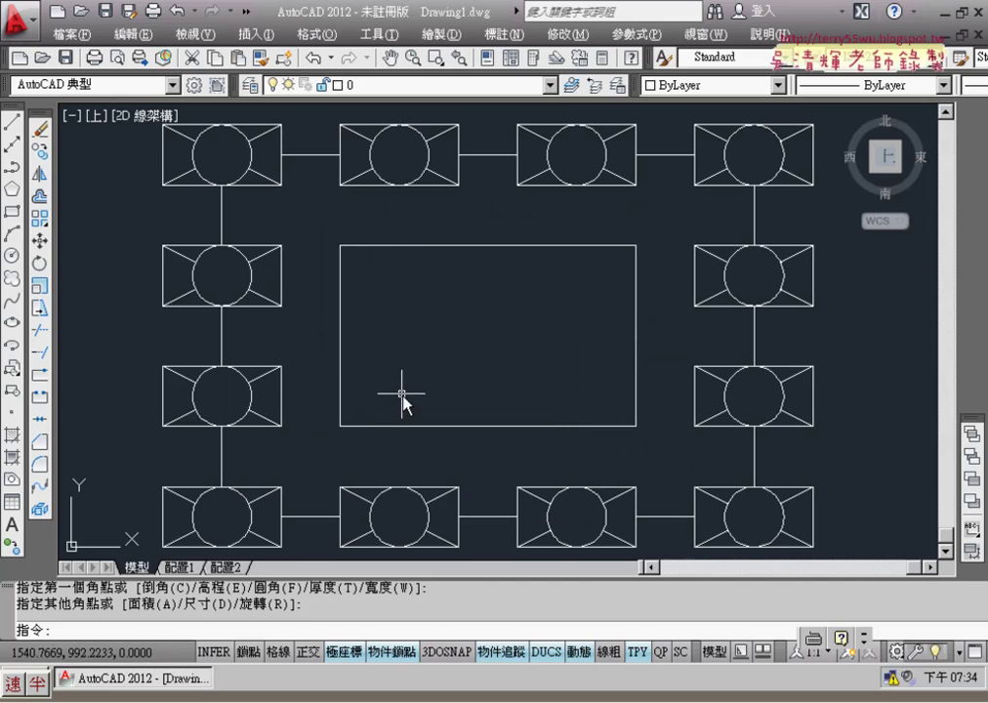
Draw a horizontal line from the left-side connector to the rectangle's left edge
{"action": "left_click", "coordinate": [12, 124]}
{"action": "left_click", "coordinate": [221, 336]}
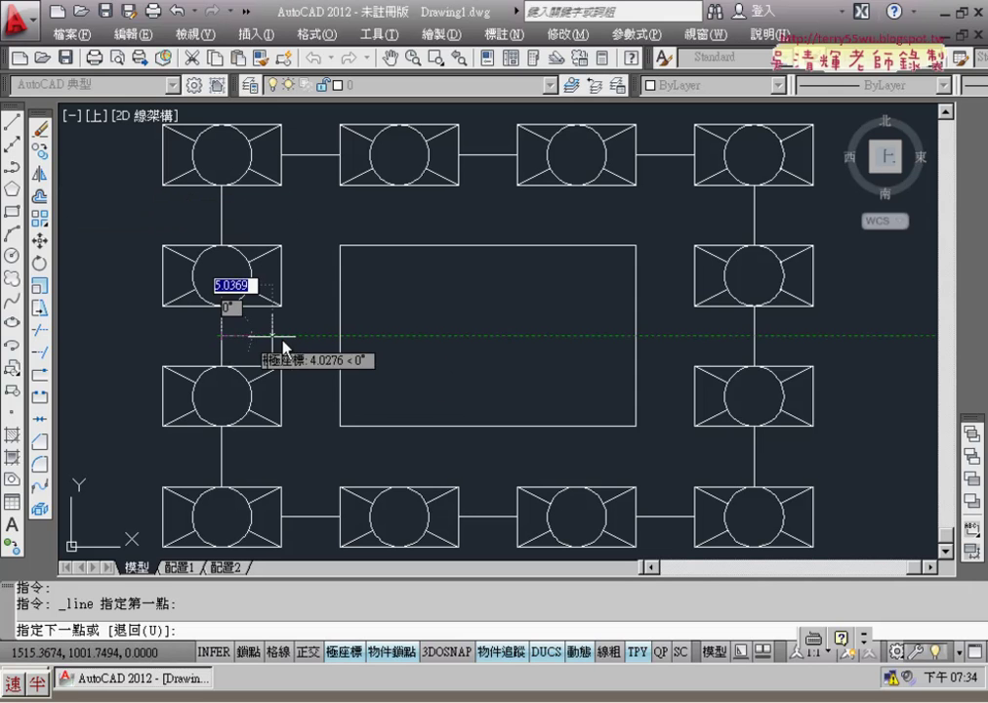
{"action": "key", "text": "Return"}
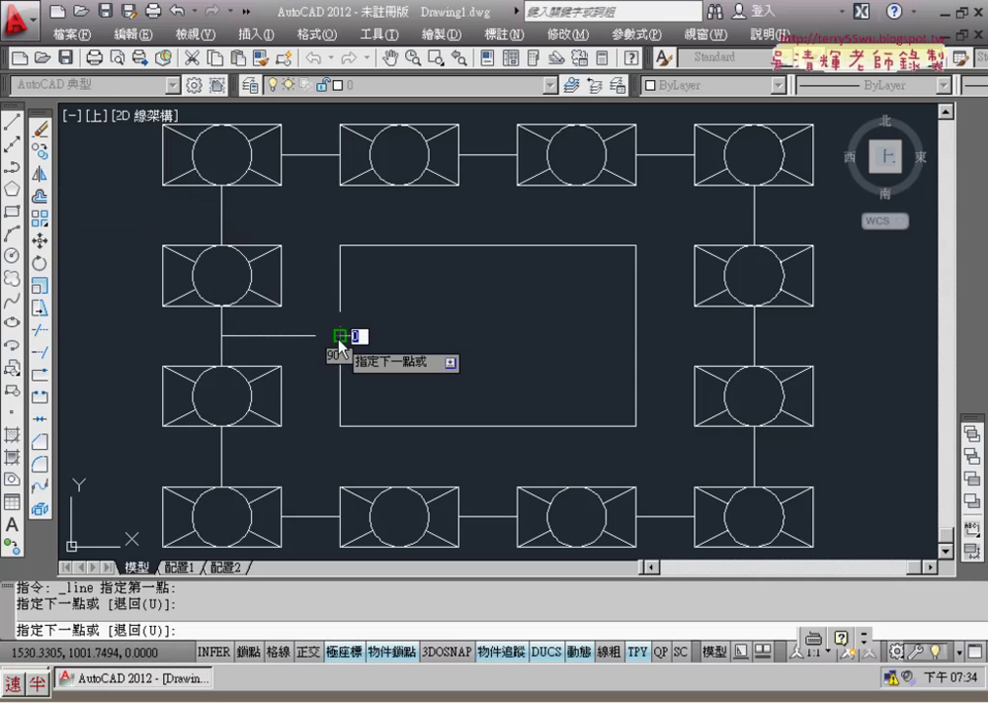
{"action": "left_click", "coordinate": [340, 336]}
{"action": "key", "text": "Return"}
{"action": "key", "text": "Return"}
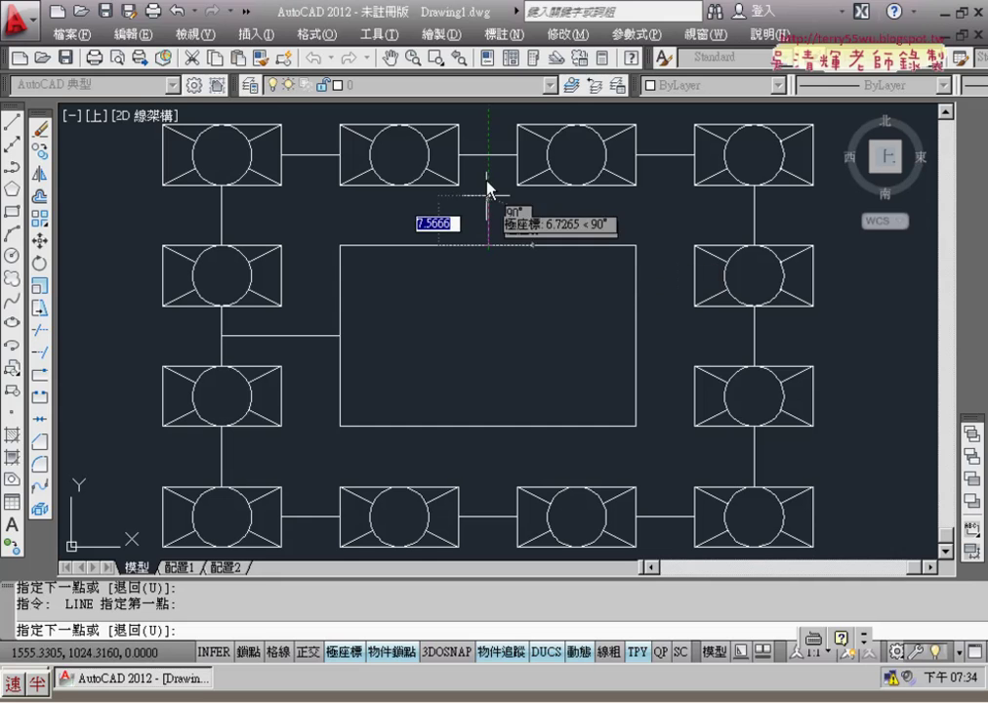
Draw a vertical line from the top connector through the rectangle to the bottom connector
{"action": "left_click", "coordinate": [489, 156]}
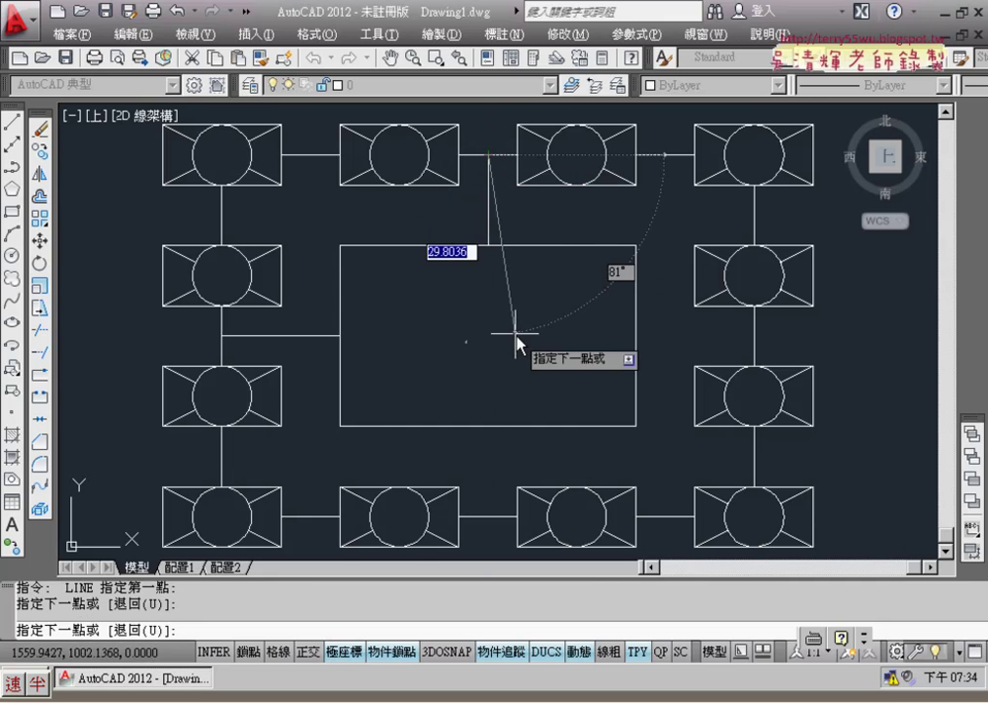
{"action": "left_click", "coordinate": [489, 427]}
{"action": "key", "text": "Return"}
{"action": "key", "text": "Return"}
{"action": "left_click", "coordinate": [489, 427]}
{"action": "left_click", "coordinate": [488, 485]}
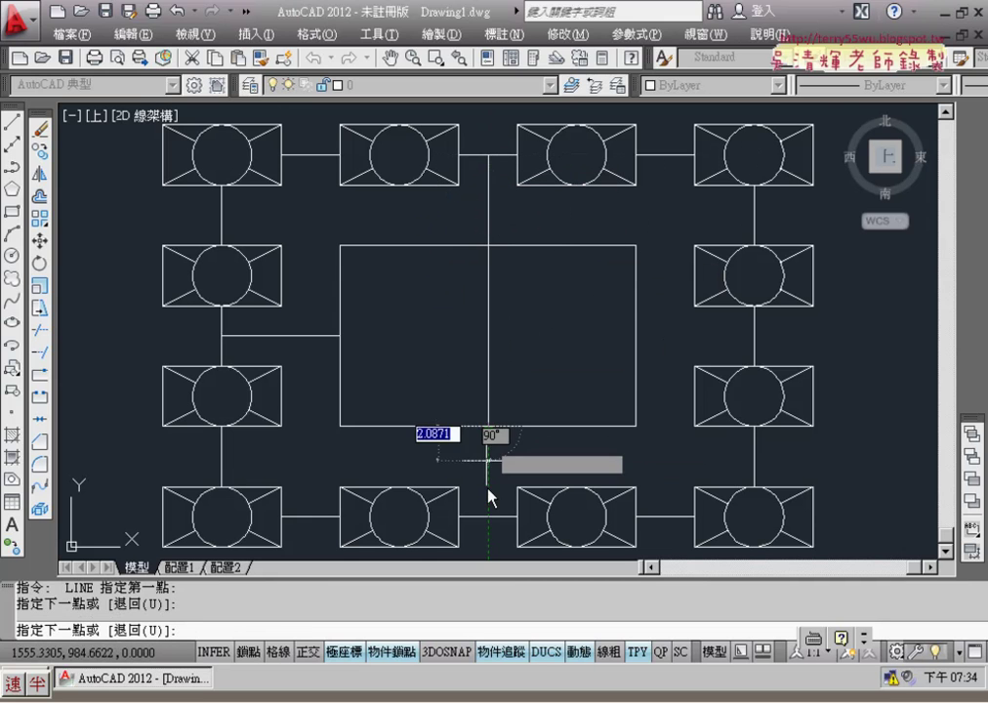
{"action": "left_click", "coordinate": [488, 516]}
{"action": "key", "text": "Return"}
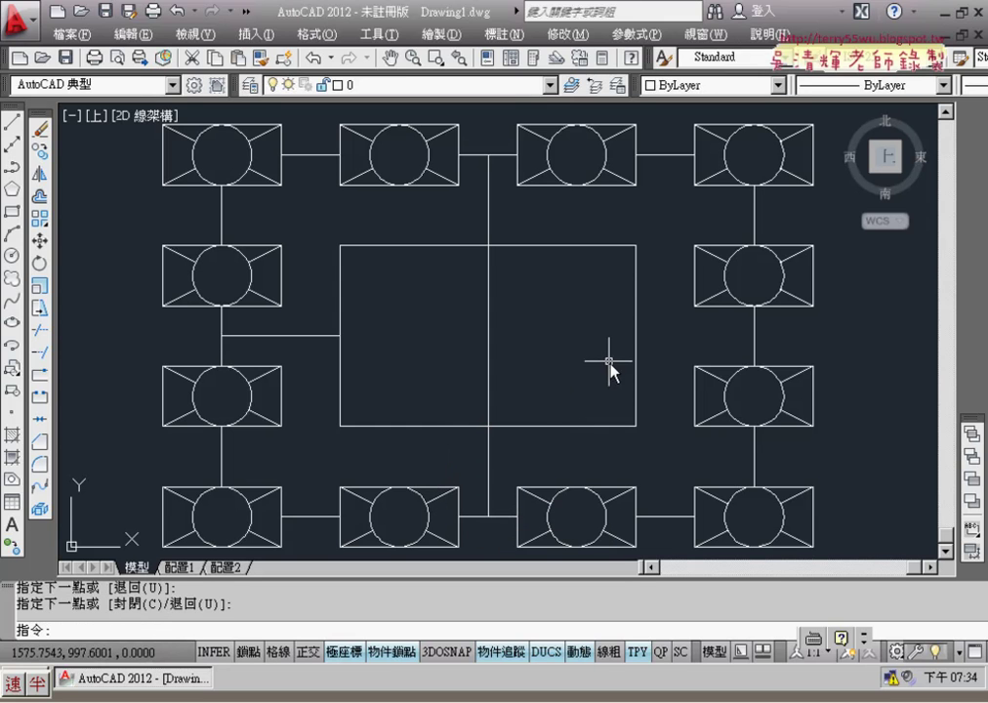
{"action": "key", "text": "Return"}
Draw a line from the rectangle's right edge to the right-side connector, then start TRIM
{"action": "left_click", "coordinate": [636, 335]}
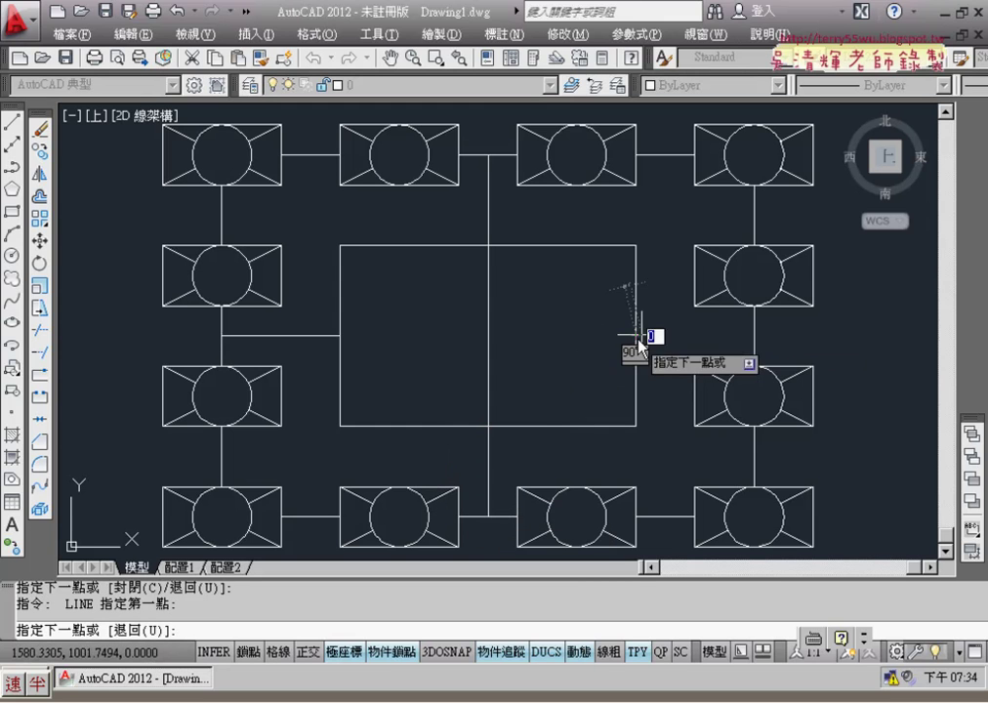
{"action": "left_click", "coordinate": [754, 335]}
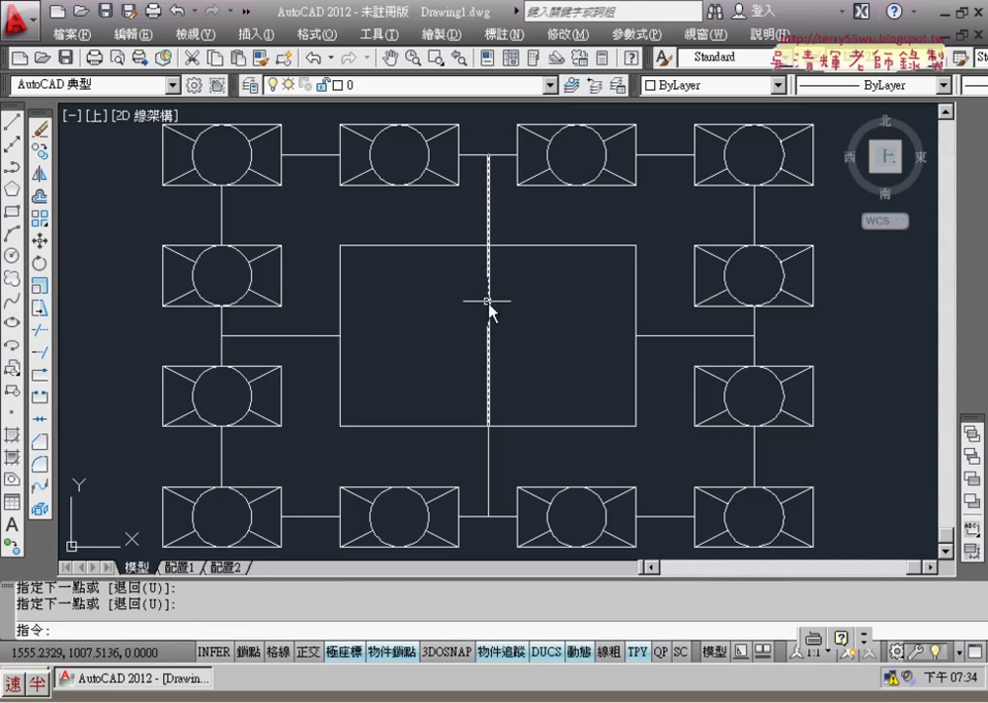
{"action": "type", "text": "tr"}
{"action": "key", "text": "Return"}
{"action": "key", "text": "Return"}
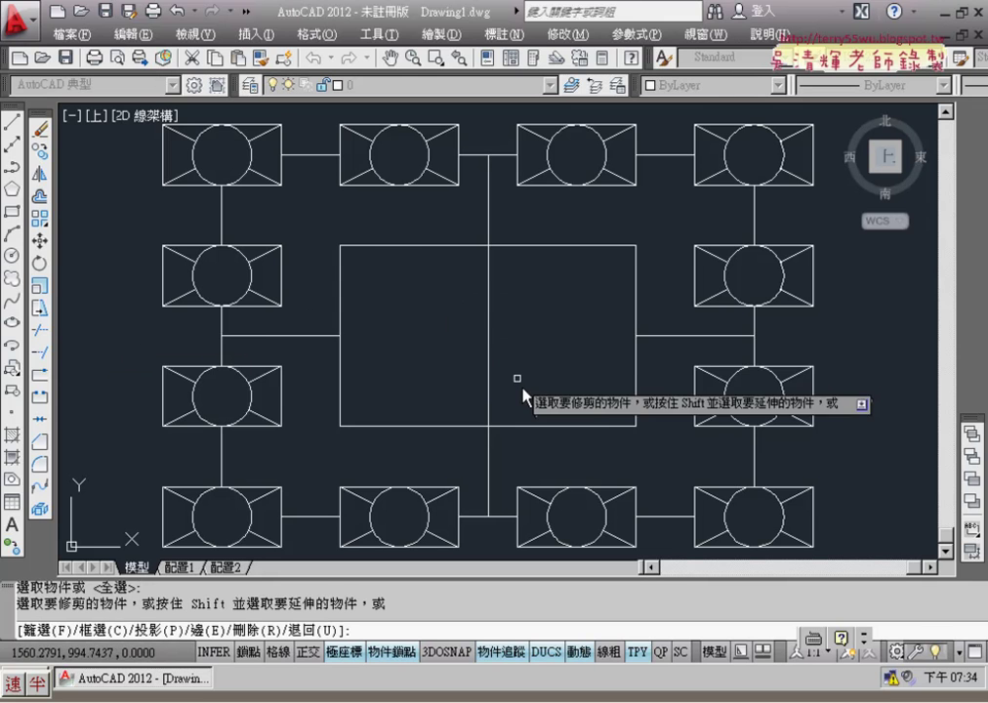
Zoom and pan to bring the whole ring and central rectangle into view
{"action": "scroll", "coordinate": [533, 360], "scroll_direction": "down", "scroll_amount": 2}
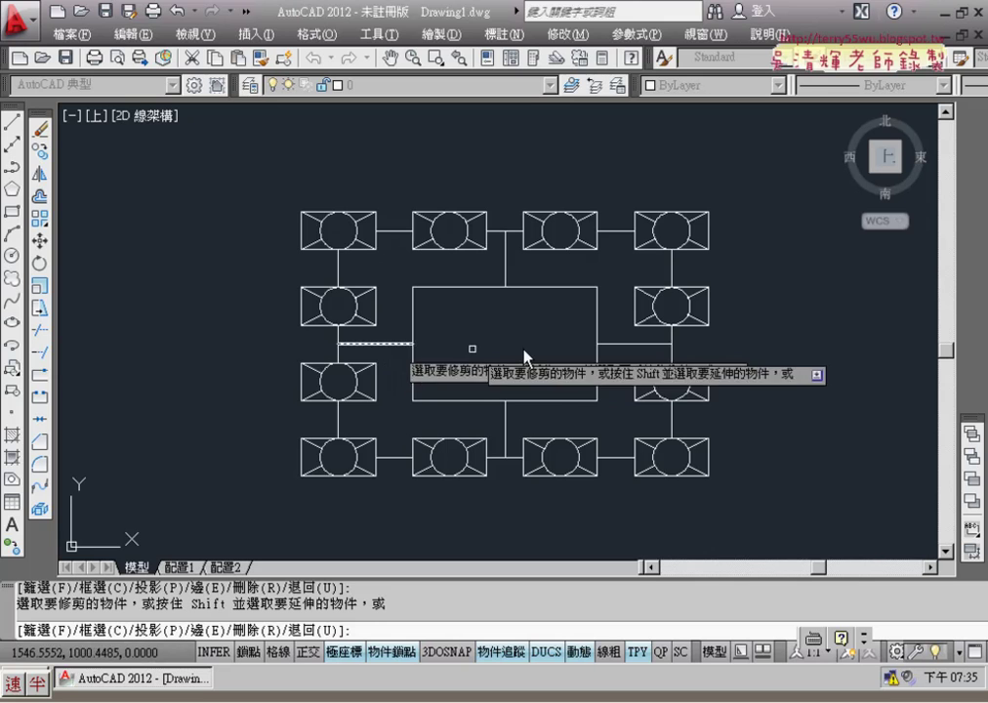
{"action": "scroll", "coordinate": [502, 353], "scroll_direction": "down", "scroll_amount": 2}
{"action": "middle_click_drag", "start_coordinate": [502, 354], "coordinate": [403, 326]}
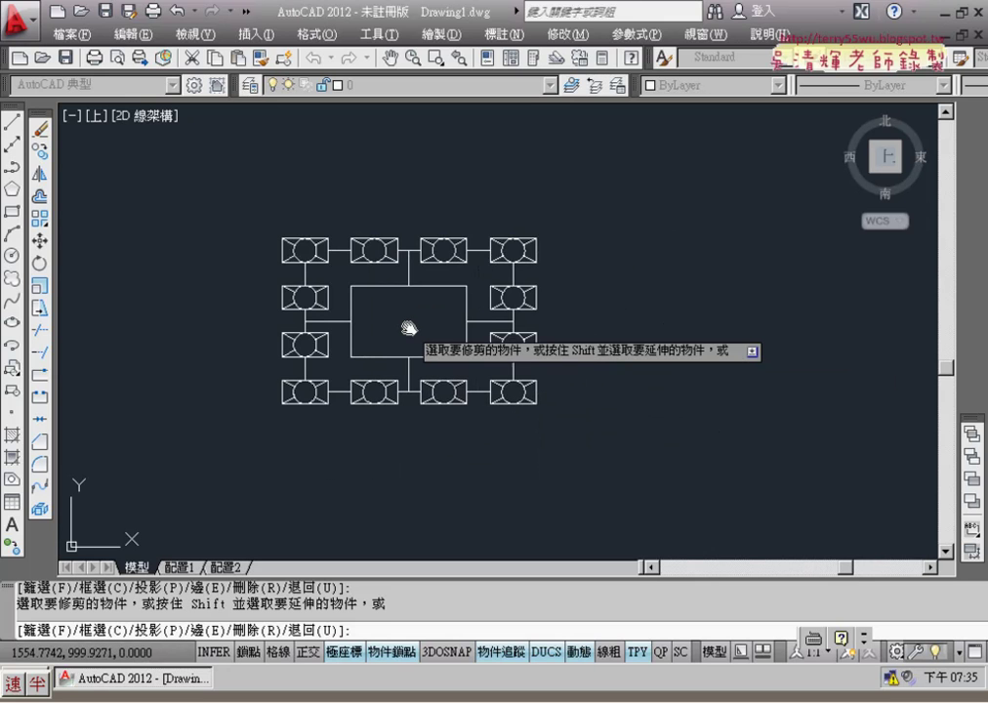
{"action": "scroll", "coordinate": [408, 327], "scroll_direction": "up", "scroll_amount": 3}
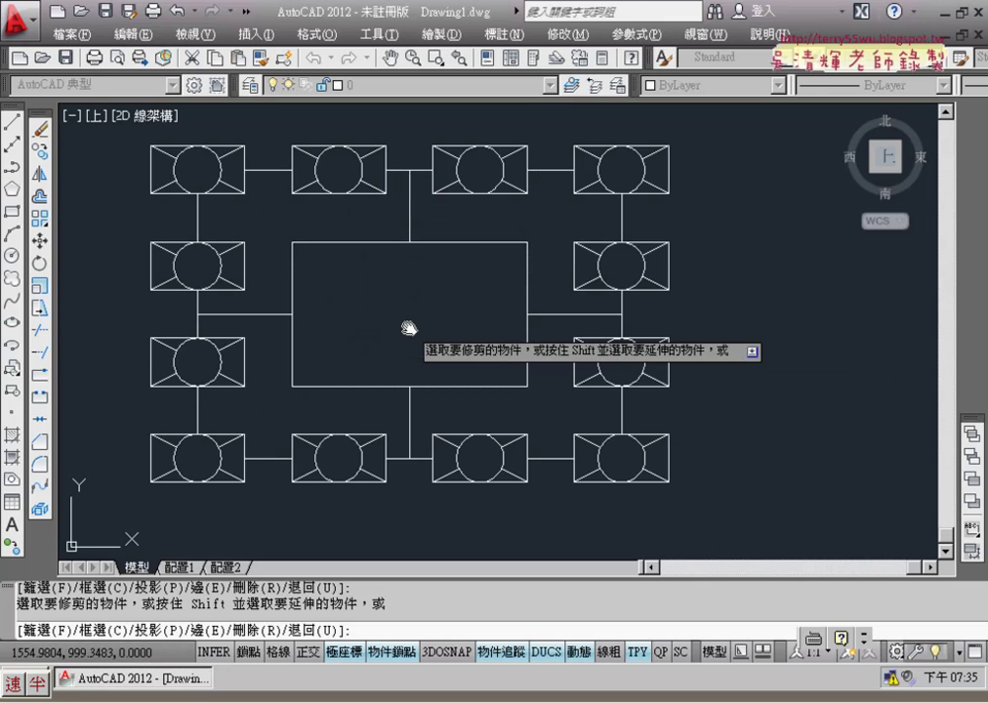